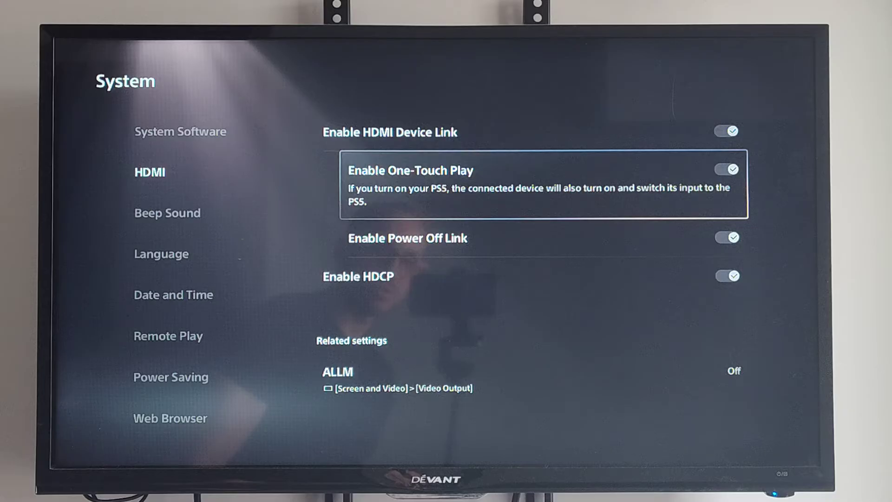
# Move focus down to Enable Power Off Link to show its rest-mode explanation
pyautogui.press('Down')
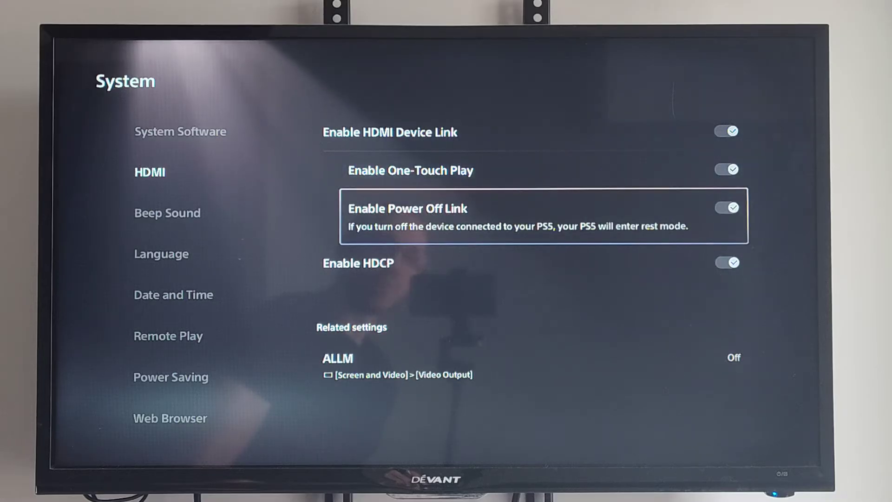